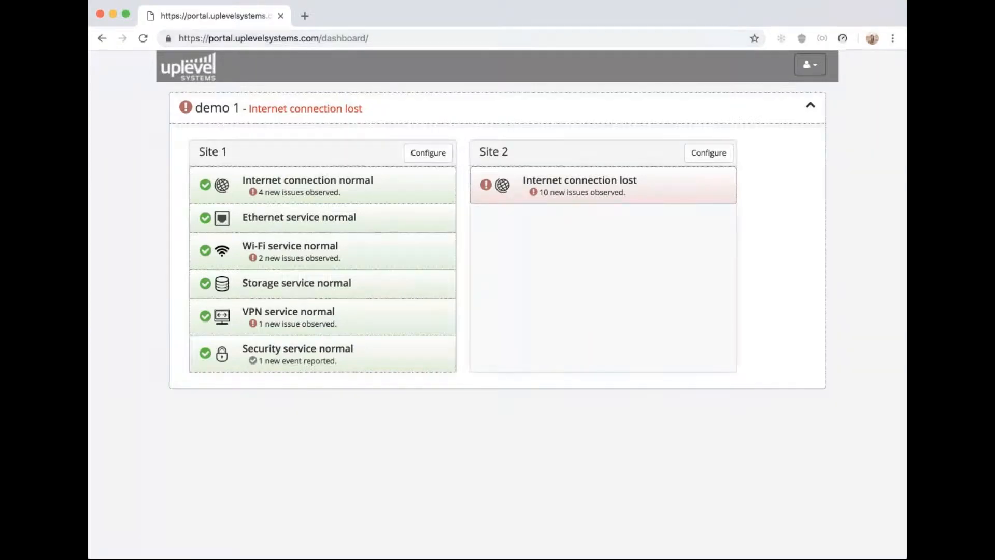
# Open the demo 1 - Site 1 configuration overview from its dashboard card
pyautogui.click(426, 152)
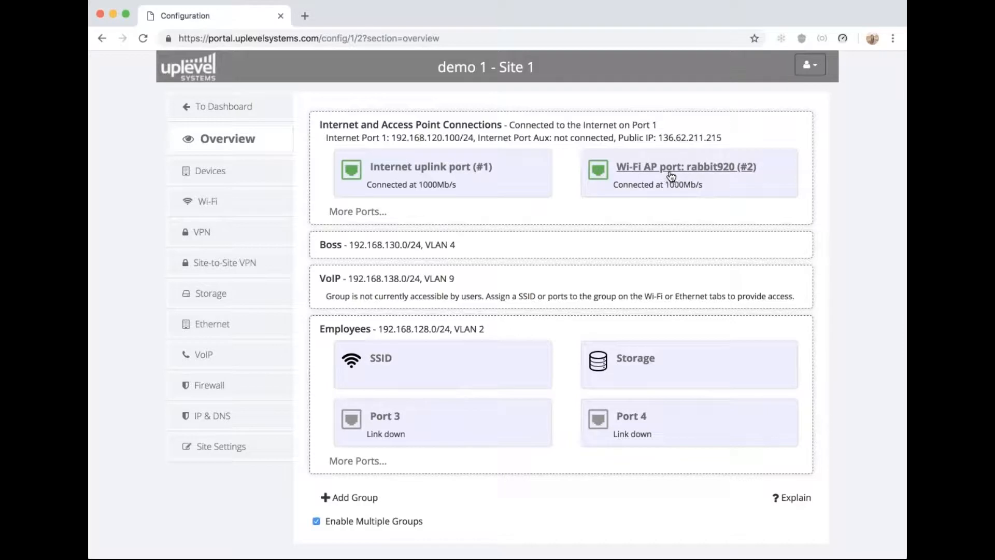
# Expand Site 1's remaining internet ports, then go to Wi-Fi and start a new corporate network
pyautogui.click(368, 211)
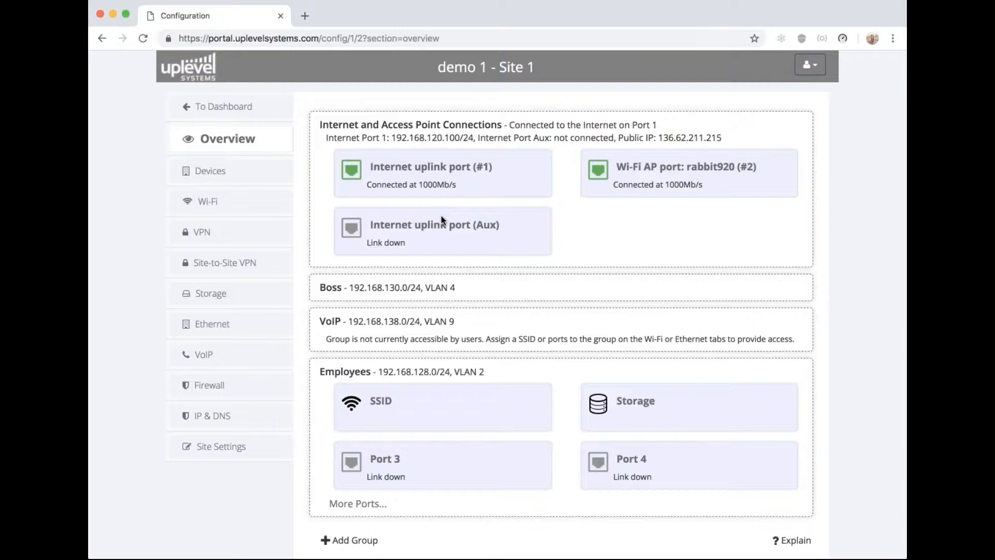
pyautogui.click(216, 203)
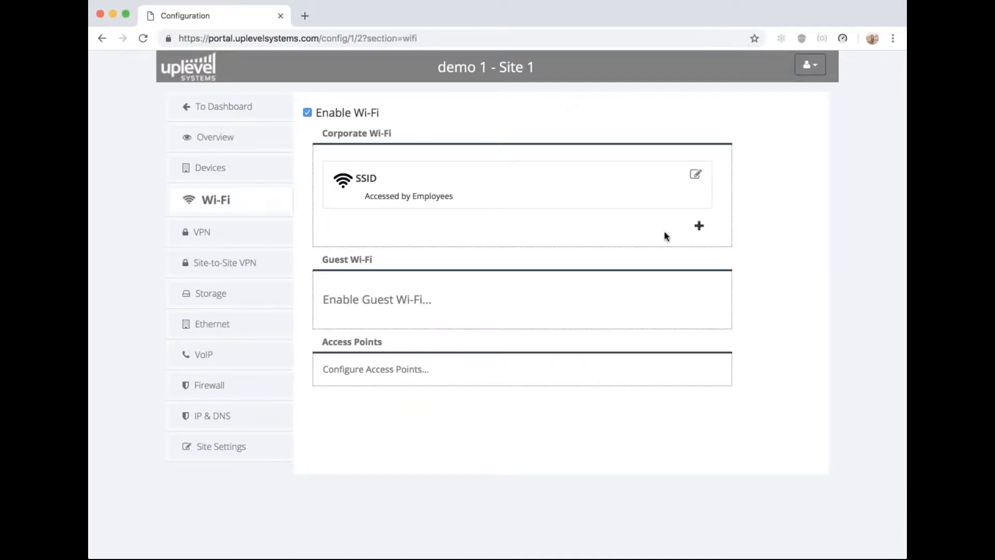
pyautogui.click(699, 226)
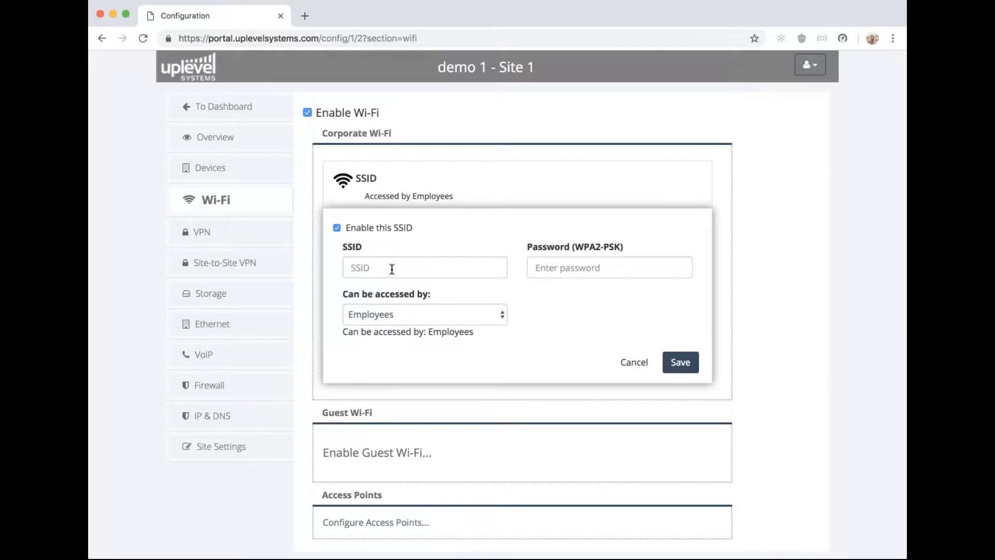
# Add corporate Wi-Fi network NewWifi with a password, accessible by the Boss group
pyautogui.moveTo(382, 178); pyautogui.dragTo(354, 182)
pyautogui.click(364, 262)
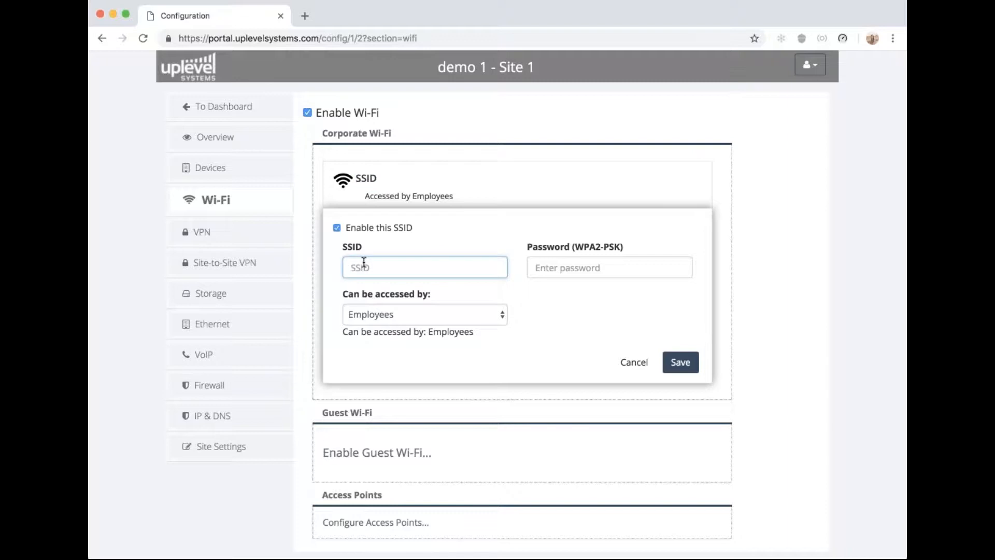
pyautogui.write('NewWifi')
pyautogui.click(574, 259)
pyautogui.write('Password3')
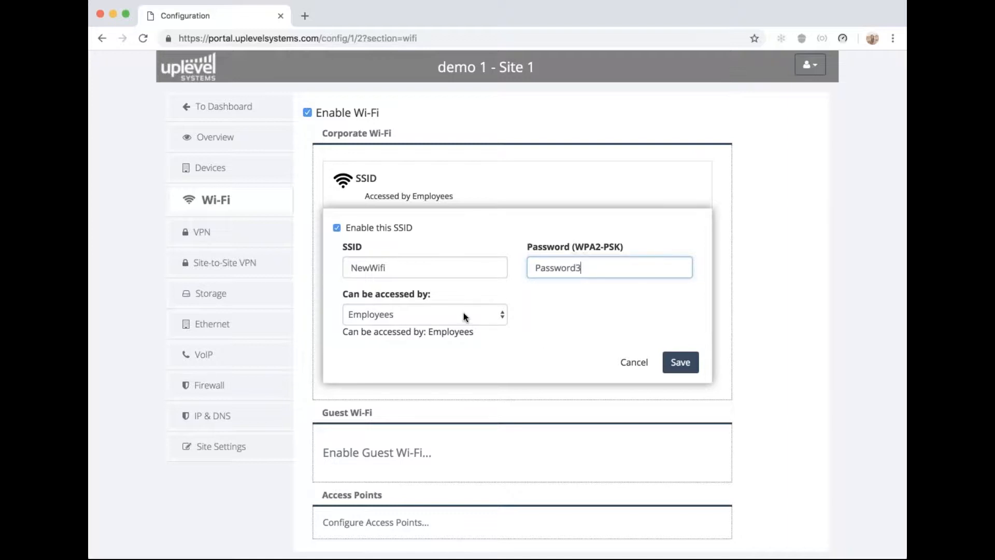
pyautogui.press('Tab')
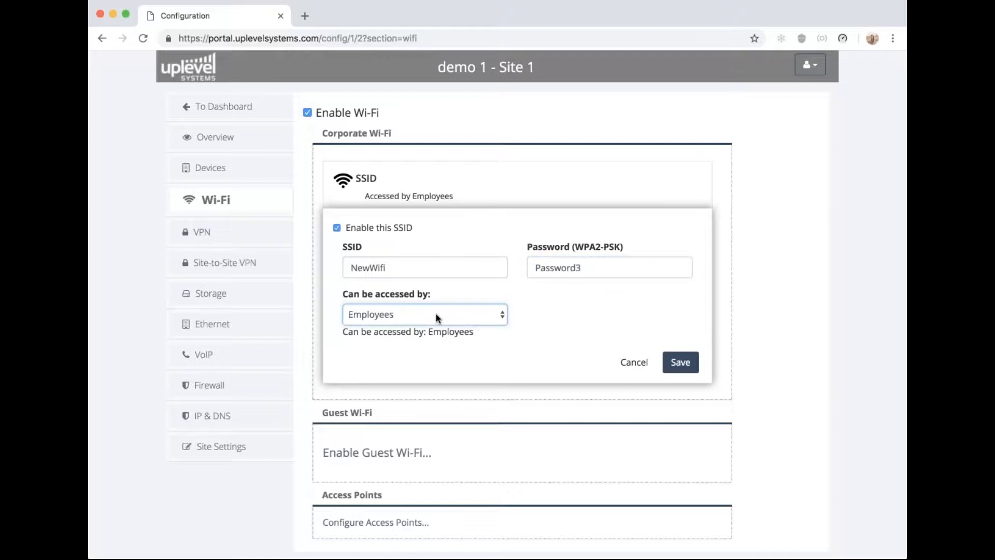
pyautogui.click(495, 327)
pyautogui.click(693, 372)
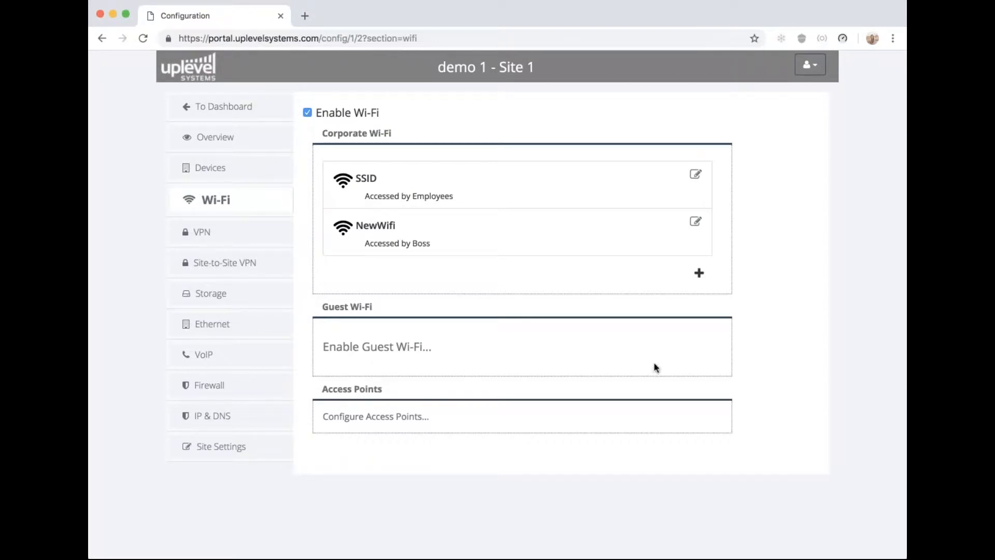
pyautogui.moveTo(322, 306); pyautogui.dragTo(462, 331)
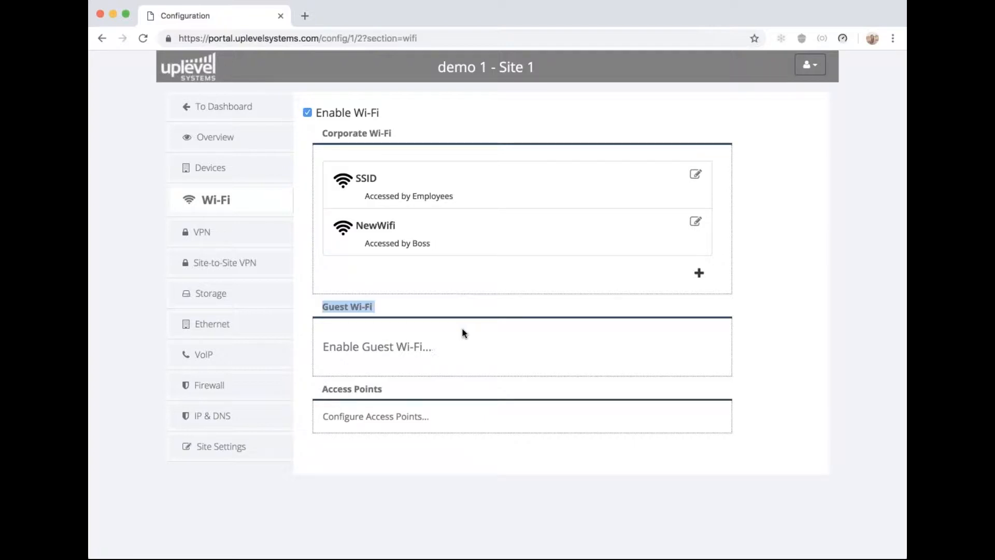
# Enable guest network GuestNetwork with a password and 100 Mbps download and upload limits
pyautogui.click(368, 347)
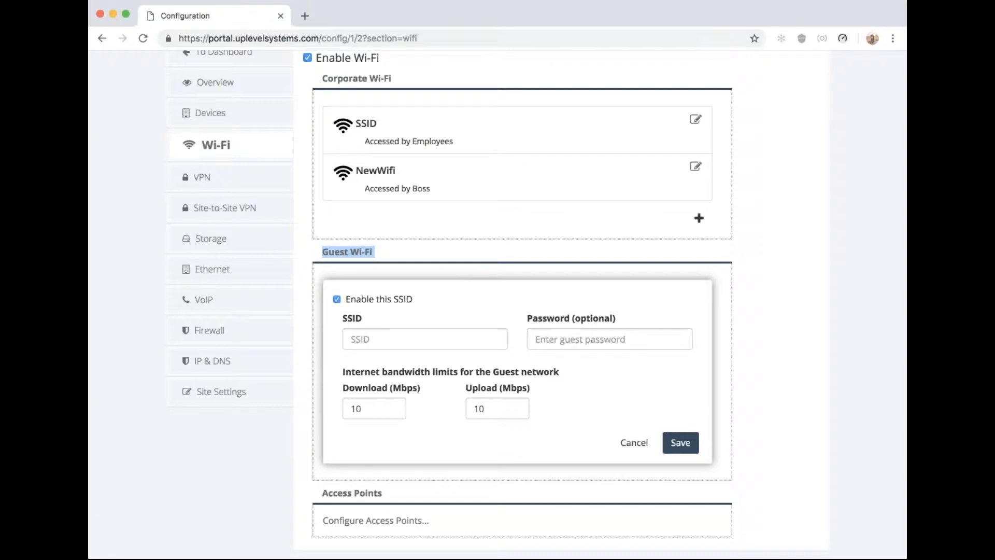
pyautogui.click(378, 343)
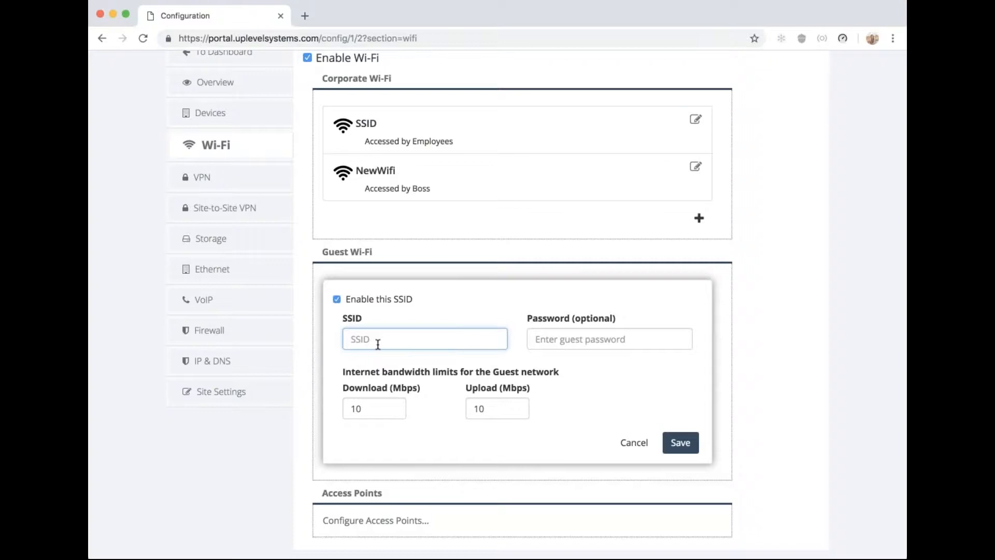
pyautogui.write('GuestNetwork')
pyautogui.click(623, 344)
pyautogui.write('GuestPassword')
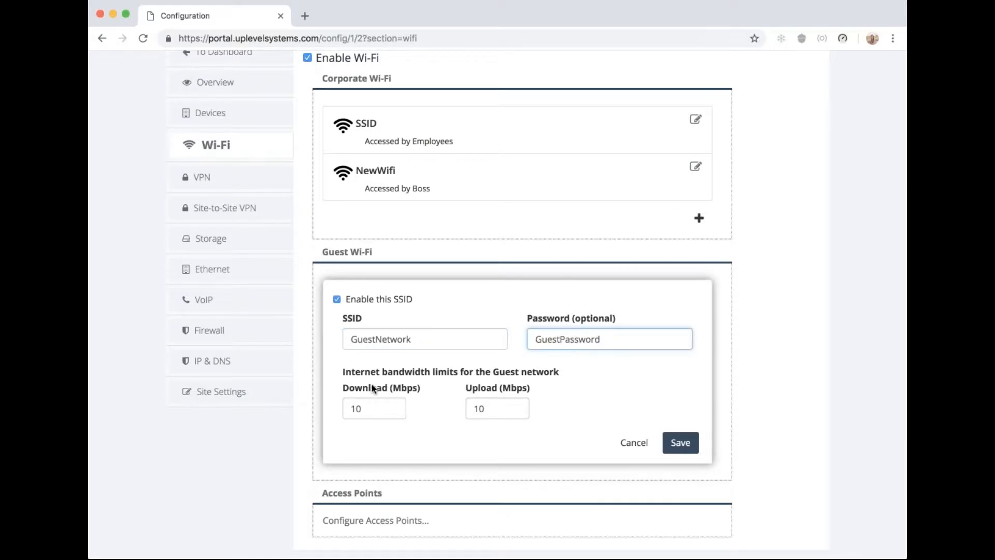
pyautogui.press('Tab')
pyautogui.write('100')
pyautogui.click(491, 409)
pyautogui.write('0')
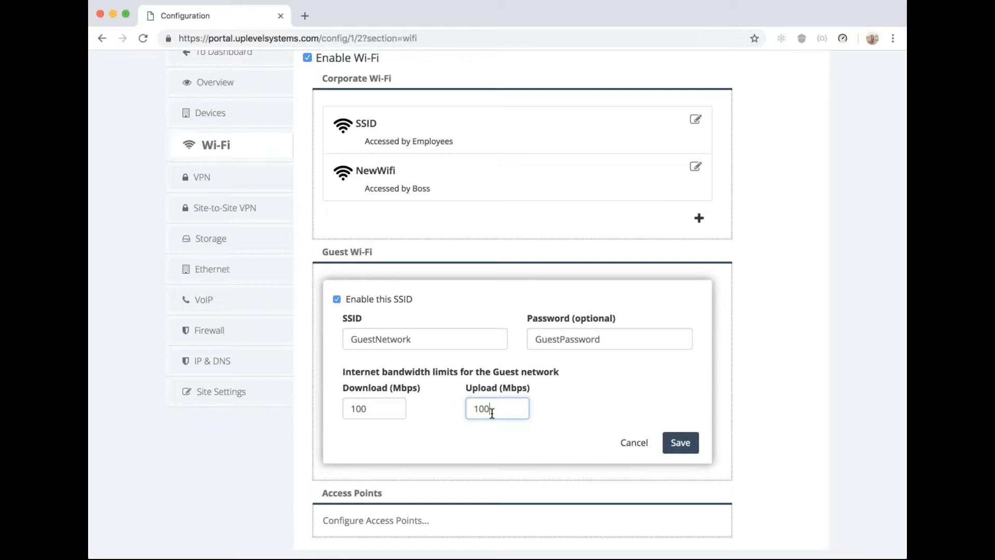
pyautogui.click(679, 446)
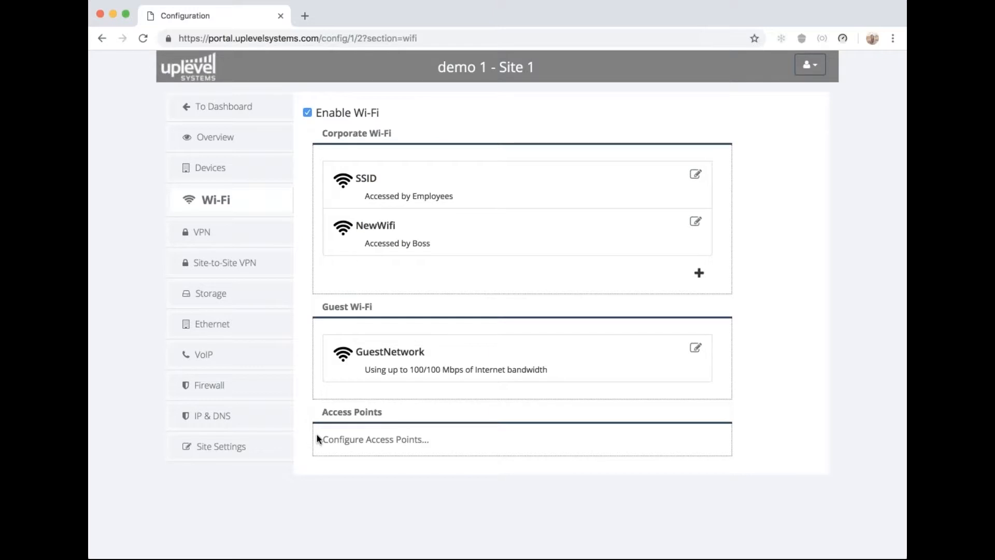
# Open the access point configuration and bring up rabbit920's 2.4 GHz settings
pyautogui.click(341, 446)
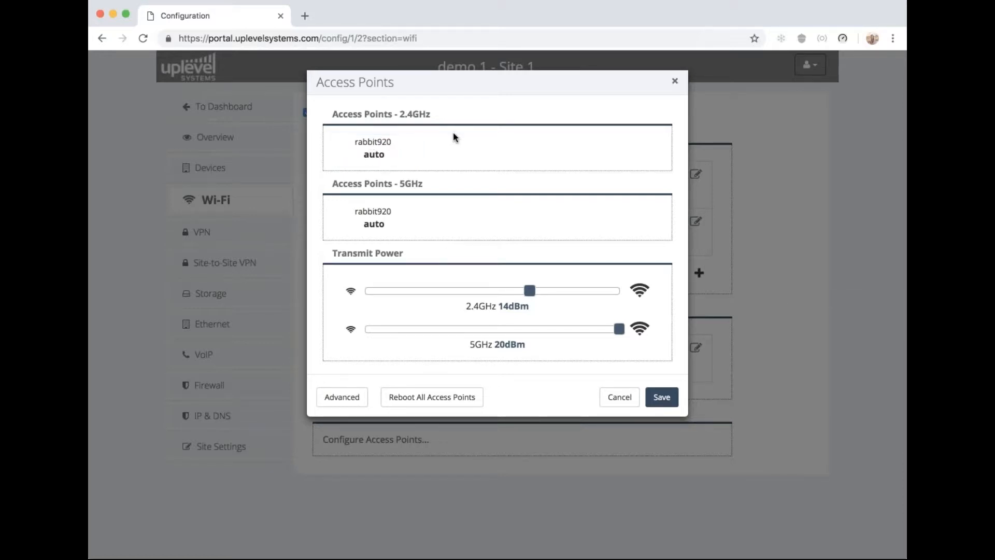
pyautogui.moveTo(401, 117); pyautogui.dragTo(471, 116)
pyautogui.moveTo(400, 184); pyautogui.dragTo(473, 185)
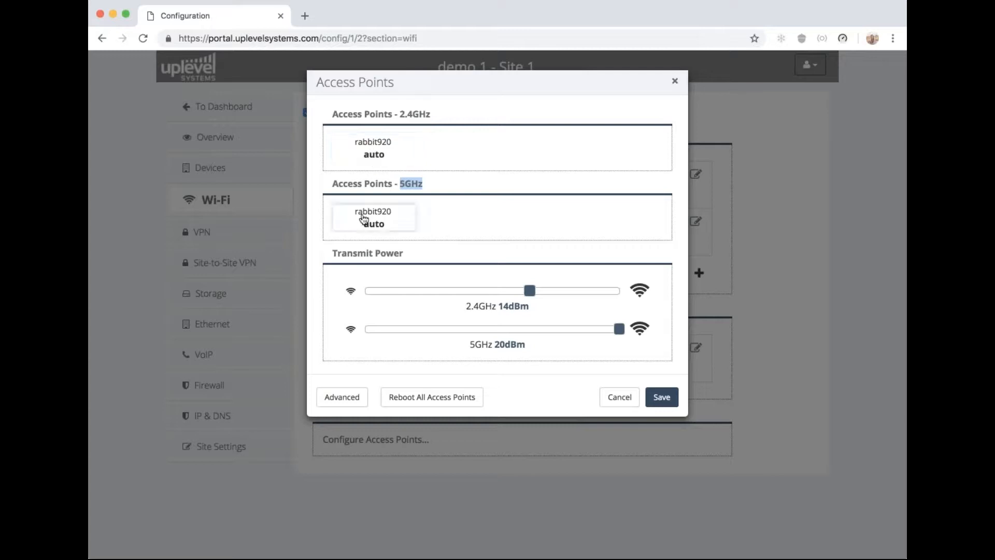
pyautogui.click(384, 152)
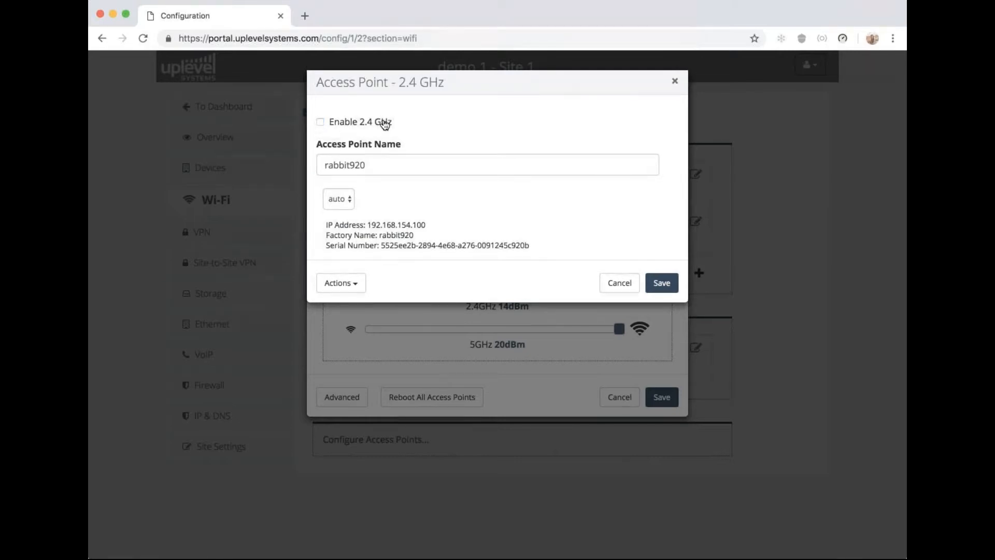
# Review rabbit920's 2.4 GHz channel and actions menu, then cancel without changes
pyautogui.click(345, 207)
pyautogui.click(358, 288)
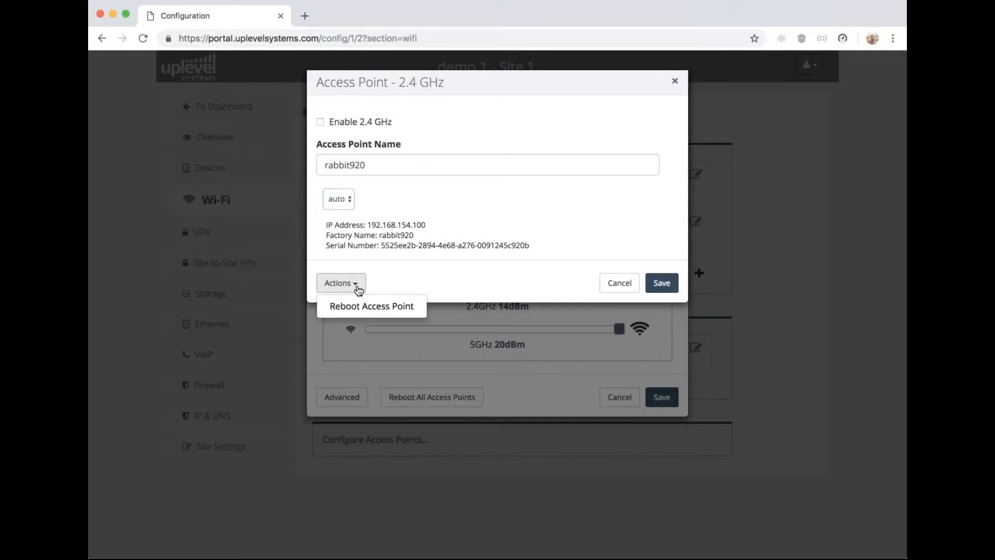
pyautogui.click(467, 253)
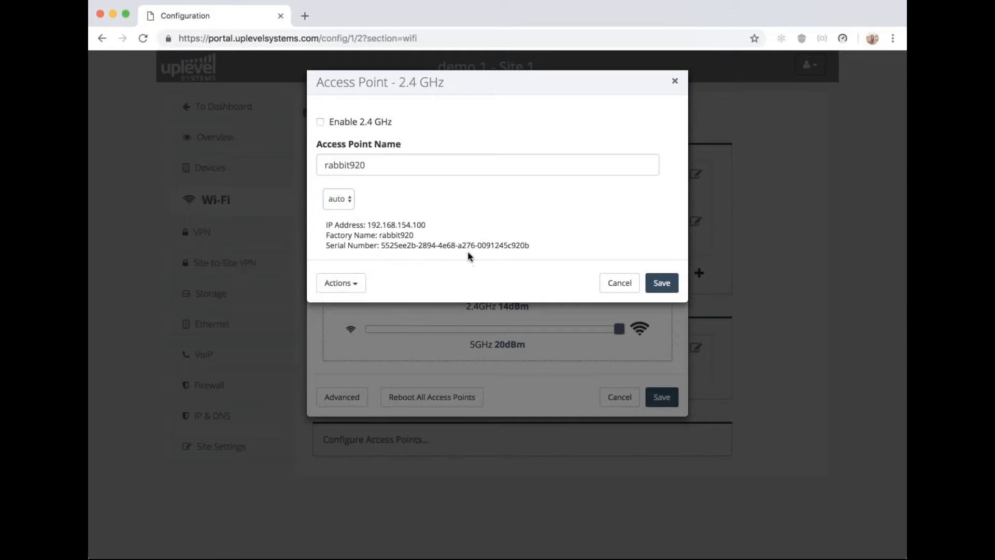
pyautogui.click(620, 284)
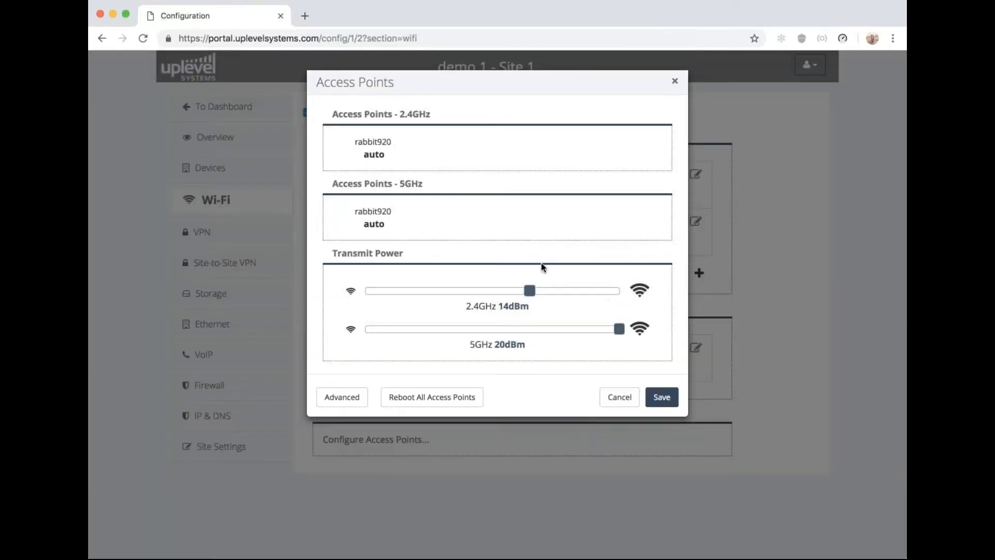
# Review rabbit920's 5 GHz channel setting and cancel without changes
pyautogui.click(396, 212)
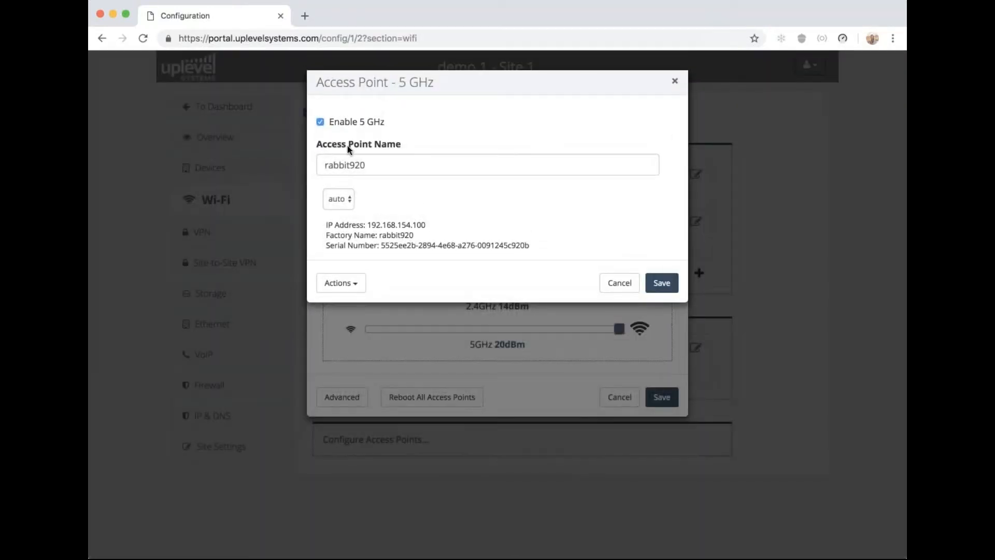
pyautogui.click(344, 206)
pyautogui.click(619, 284)
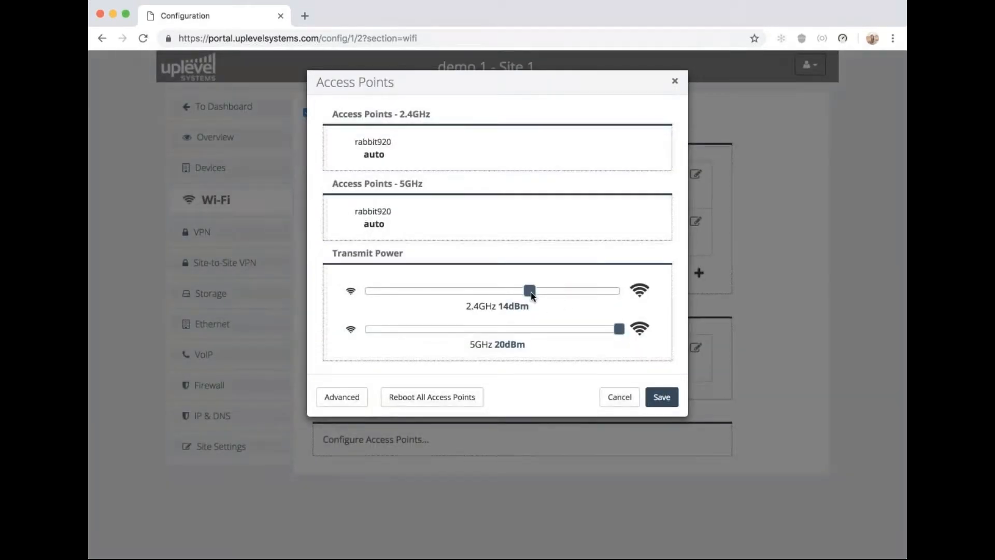
# Set the 2.4GHz Transmit Power slider to 8dBm, leaving 5GHz at 20dBm
pyautogui.moveTo(529, 291); pyautogui.dragTo(442, 309)
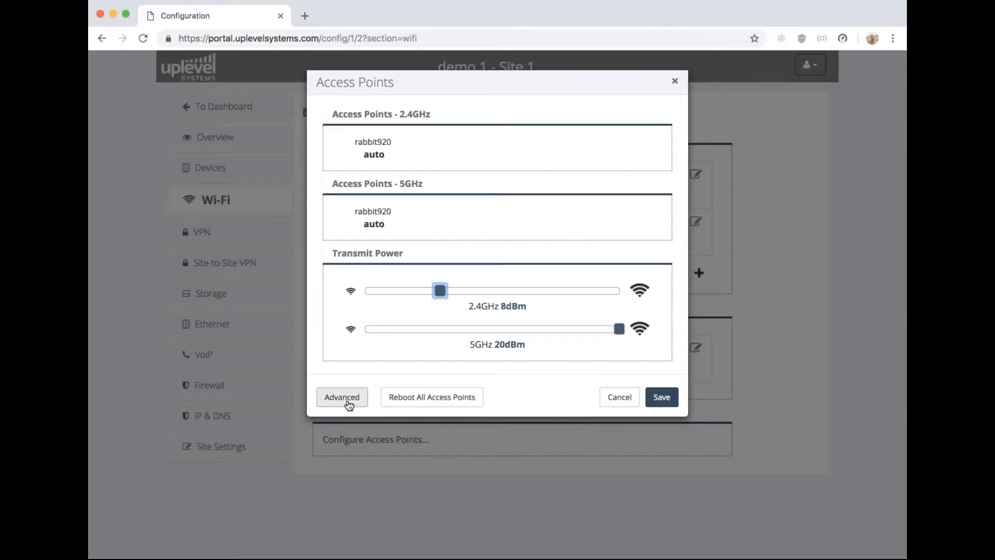
# In the advanced Wi-Fi options, set Optimize For to Maximum Performance
pyautogui.click(343, 399)
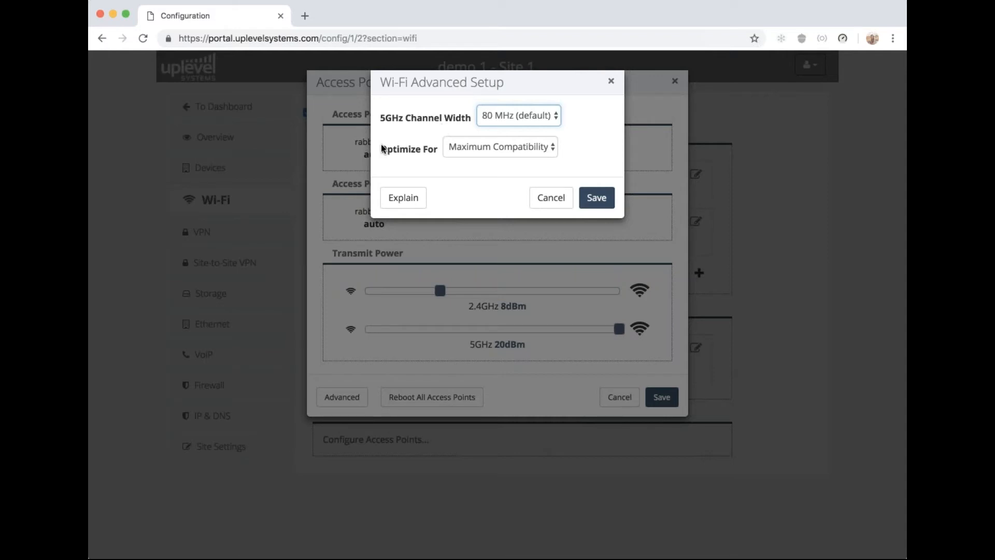
pyautogui.moveTo(381, 149); pyautogui.dragTo(439, 149)
pyautogui.press('Tab')
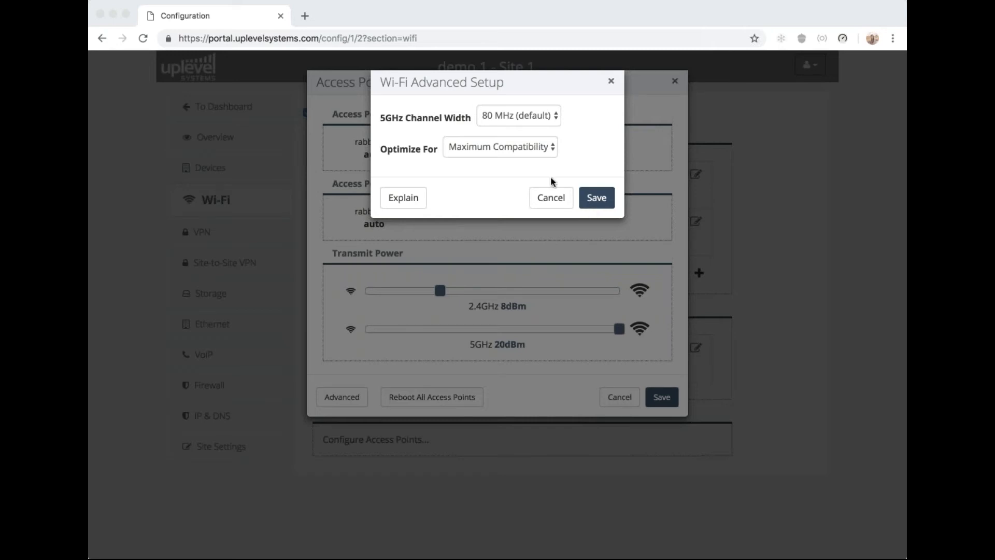
pyautogui.click(513, 146)
pyautogui.click(515, 150)
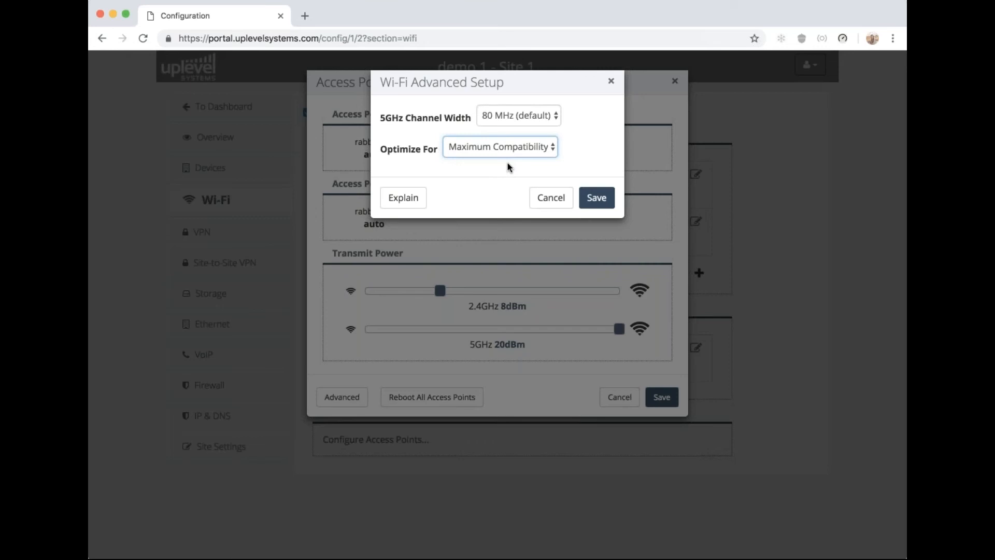
pyautogui.press('Down')
# Read the advanced options explanation, then cancel both the advanced and access point dialogs
pyautogui.click(410, 197)
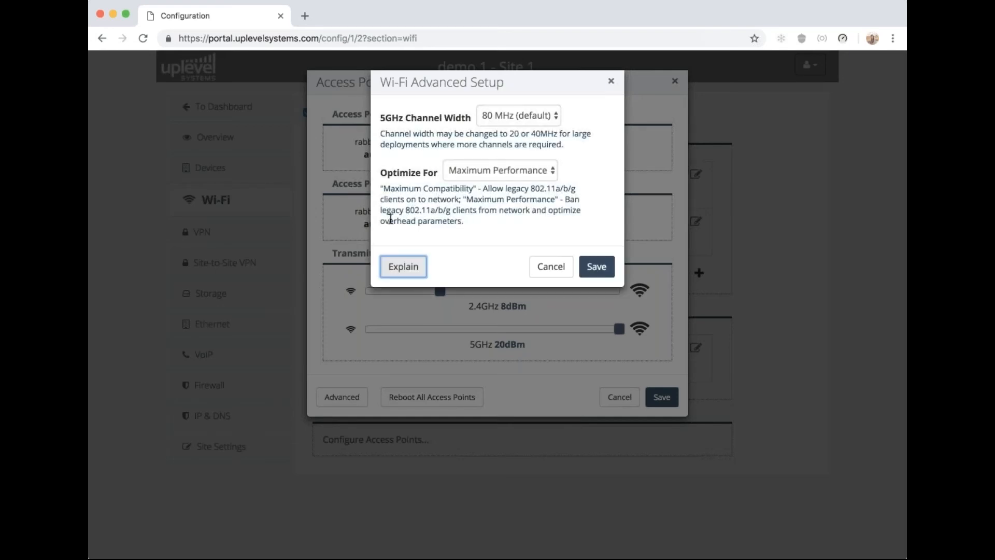
pyautogui.moveTo(406, 210); pyautogui.dragTo(465, 210)
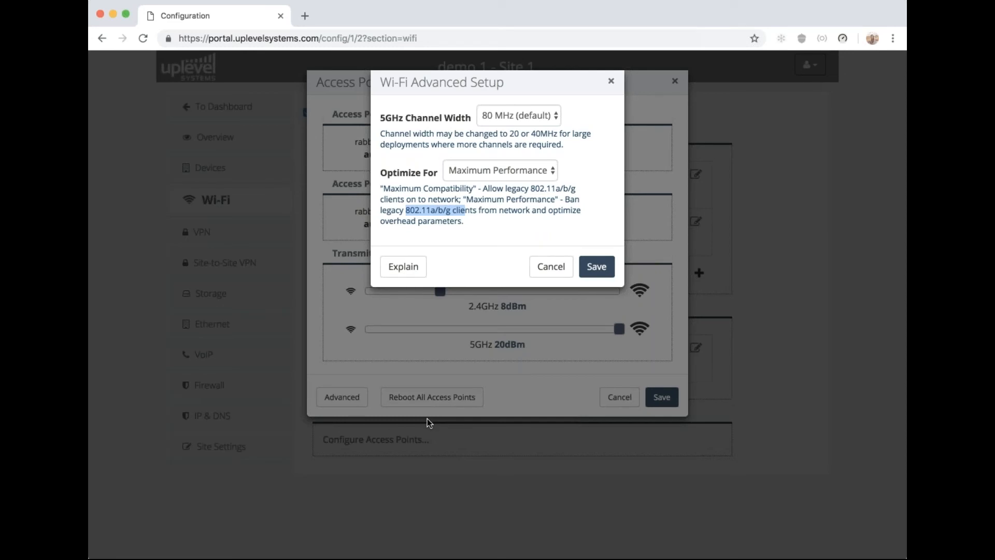
pyautogui.click(549, 266)
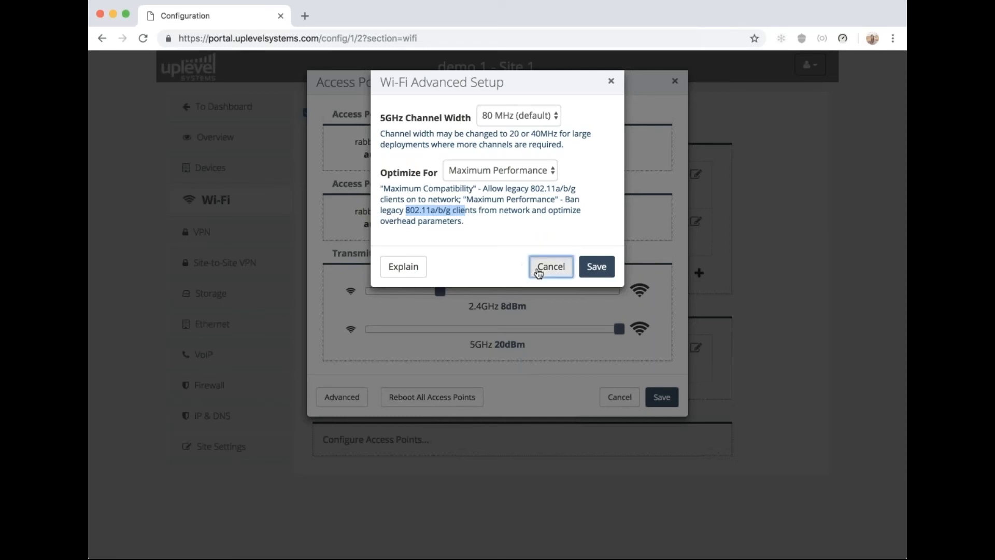
pyautogui.click(618, 396)
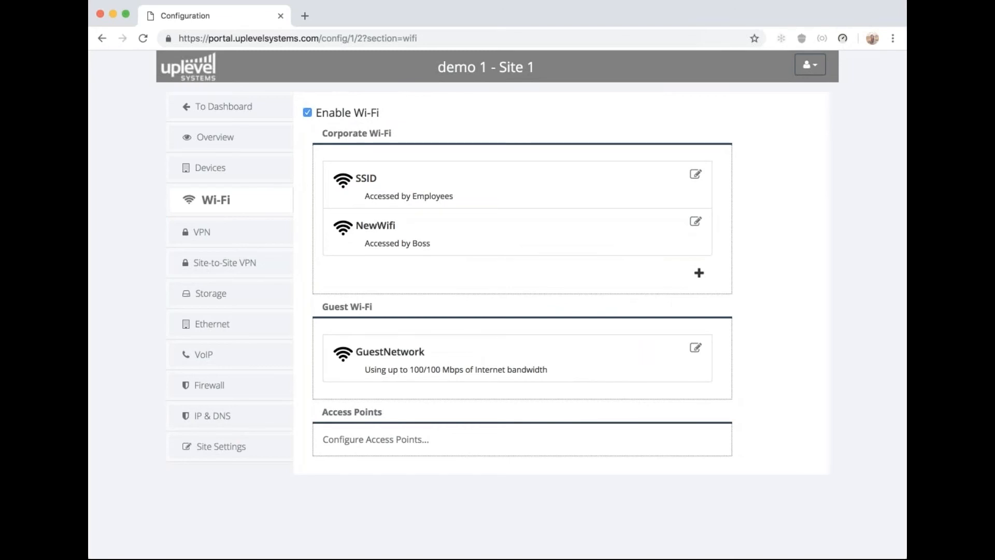
pyautogui.moveTo(431, 243); pyautogui.dragTo(364, 242)
pyautogui.moveTo(457, 195); pyautogui.dragTo(365, 196)
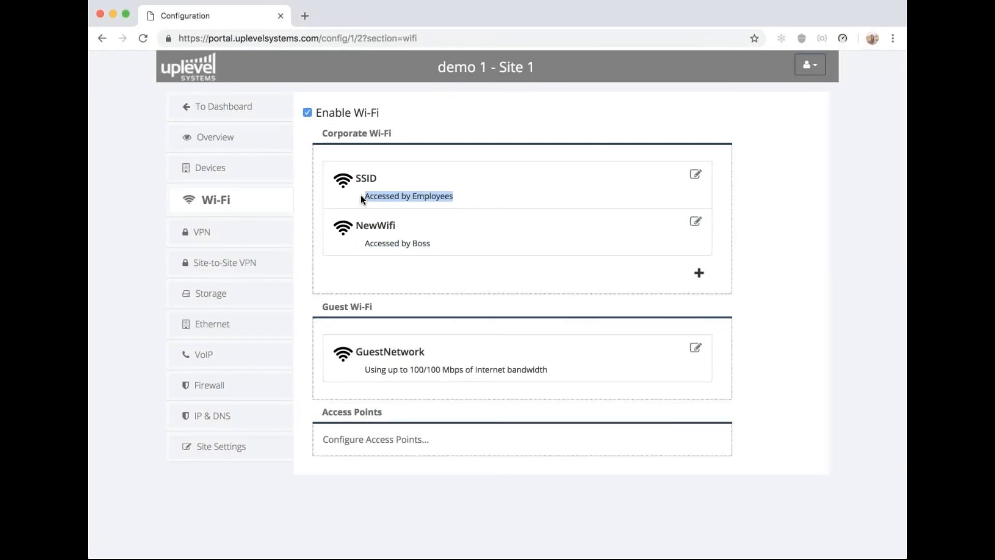